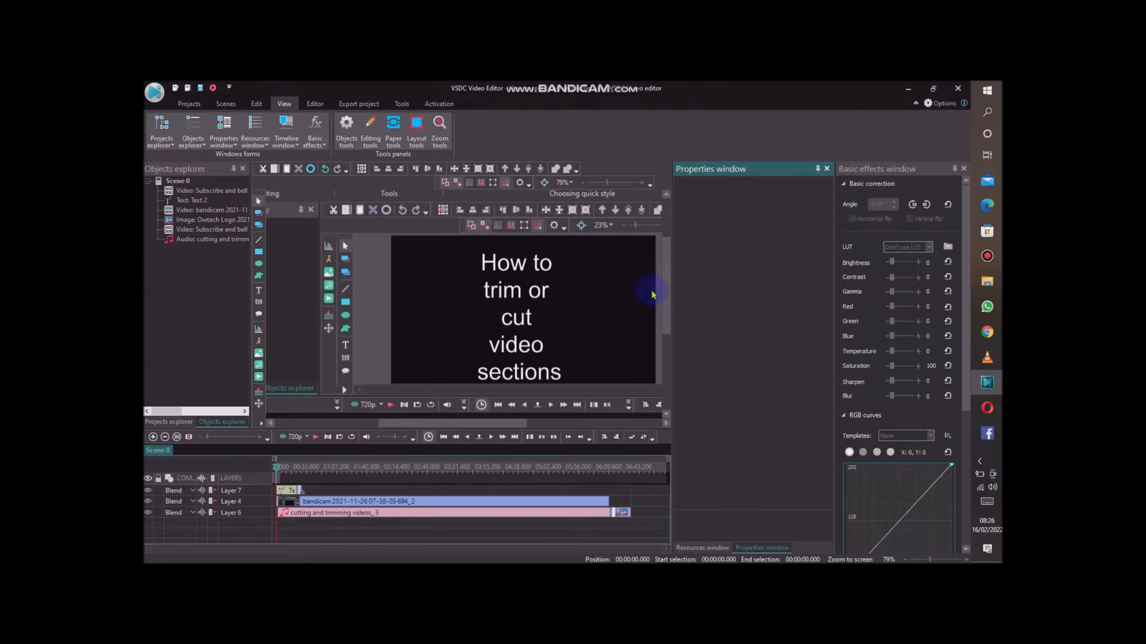
Inspect the properties of the title text and the cutting and trimming audio clip on the timeline.
{"action": "left_click_drag", "start_coordinate": [667, 308], "coordinate": [663, 266]}
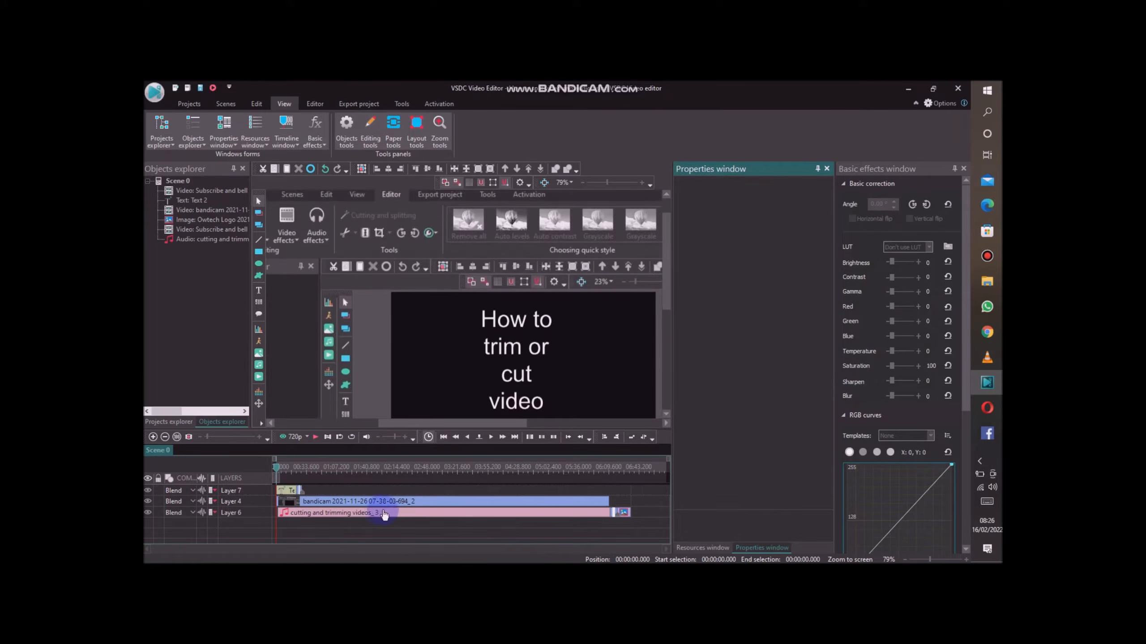
{"action": "left_click", "coordinate": [284, 491]}
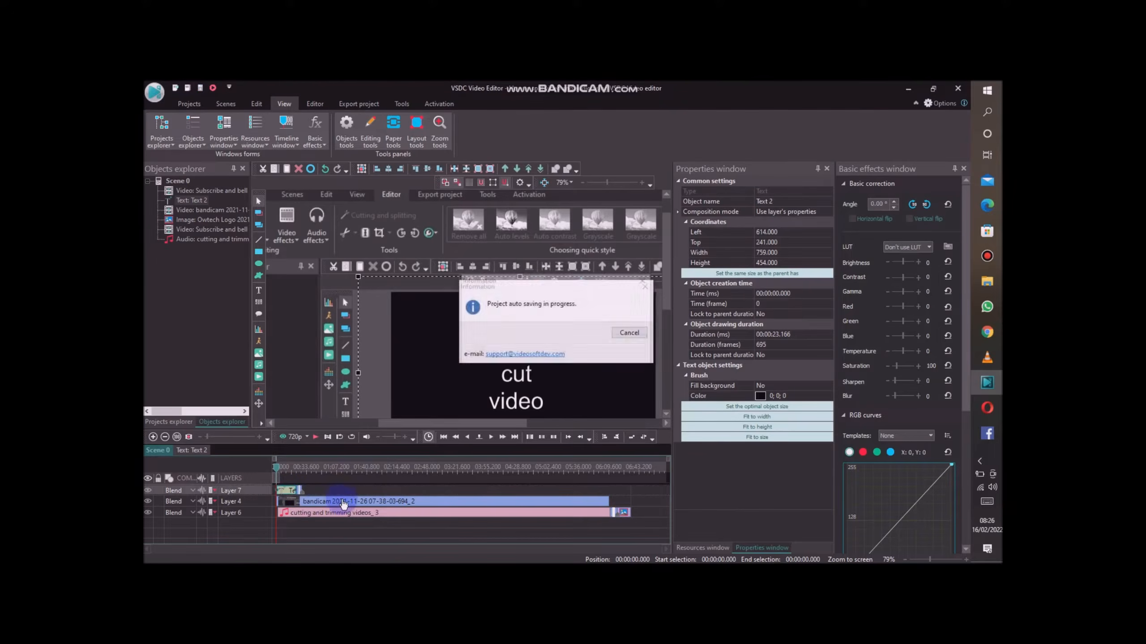
{"action": "left_click", "coordinate": [393, 495]}
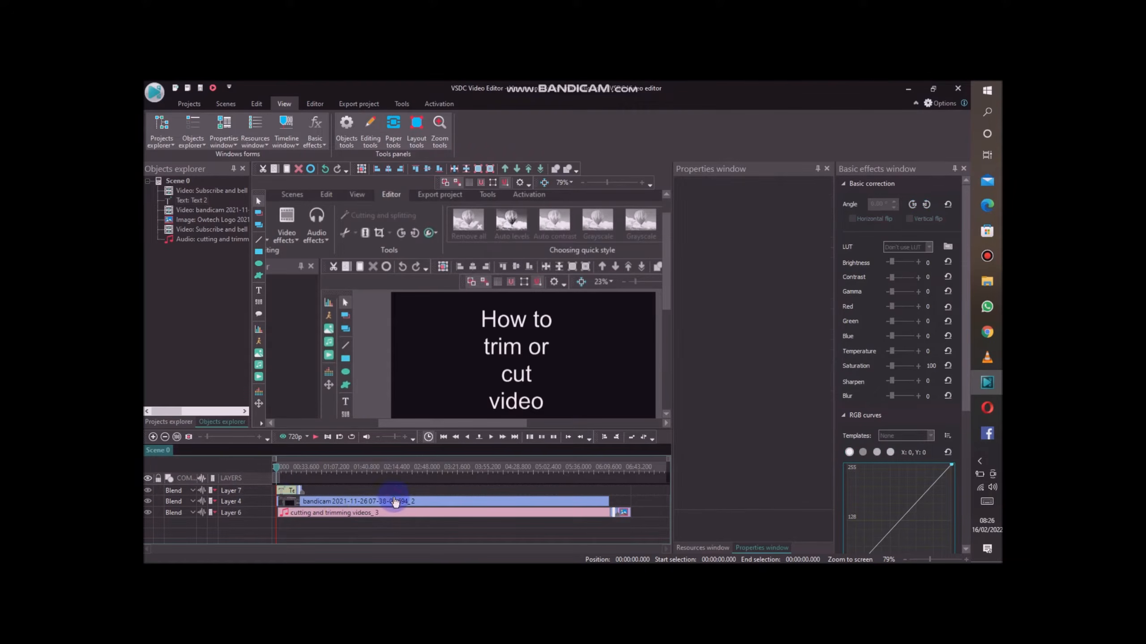
{"action": "left_click", "coordinate": [622, 514]}
{"action": "left_click", "coordinate": [533, 515]}
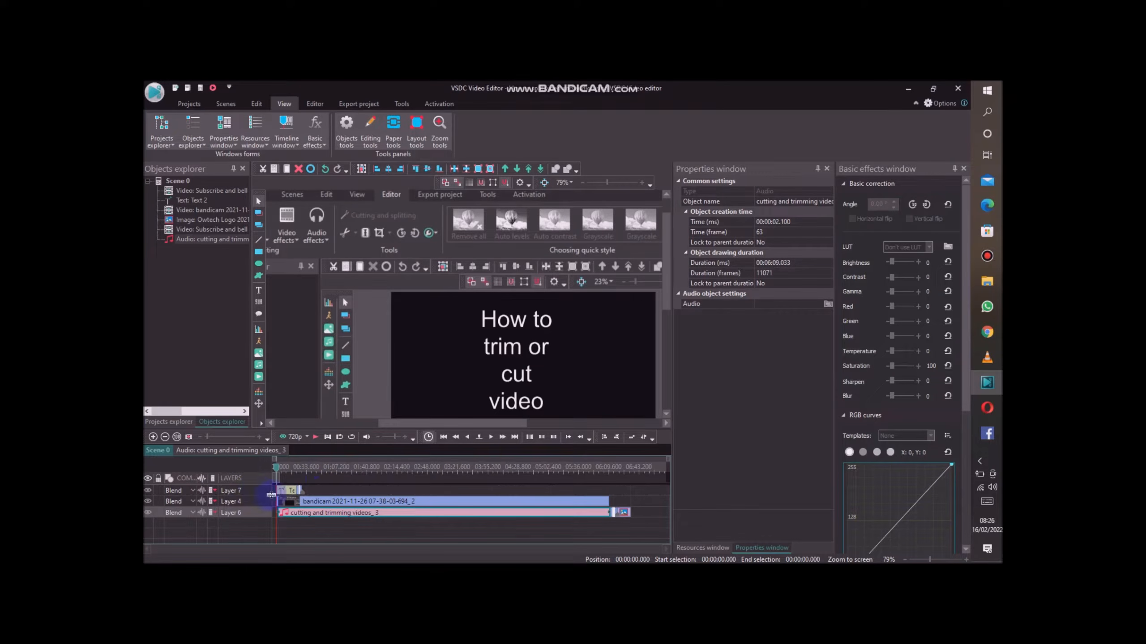
Select the bandicam video clip on Layer 4 just past the title, and toggle the Basic effects window off and back on.
{"action": "left_click", "coordinate": [328, 503]}
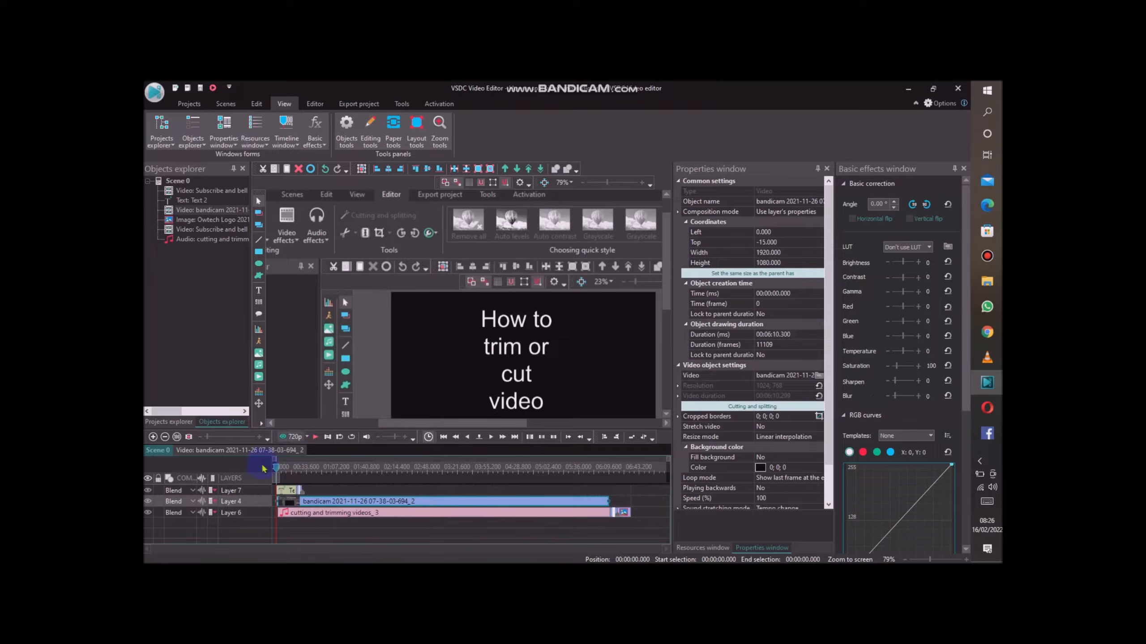
{"action": "left_click_drag", "start_coordinate": [280, 472], "coordinate": [301, 471]}
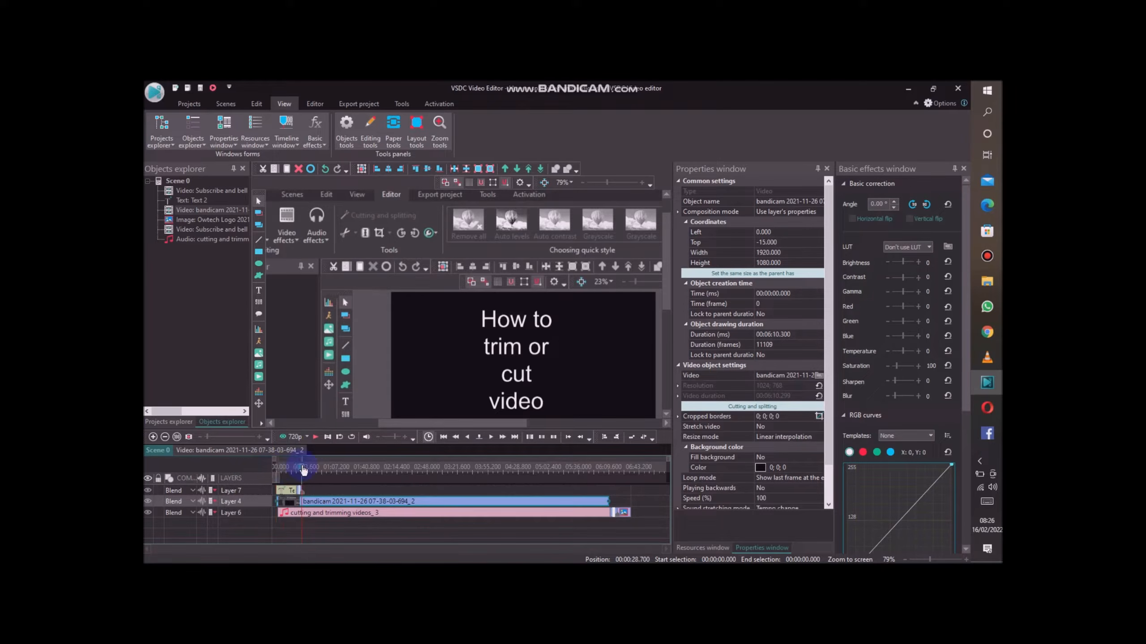
{"action": "left_click", "coordinate": [327, 503]}
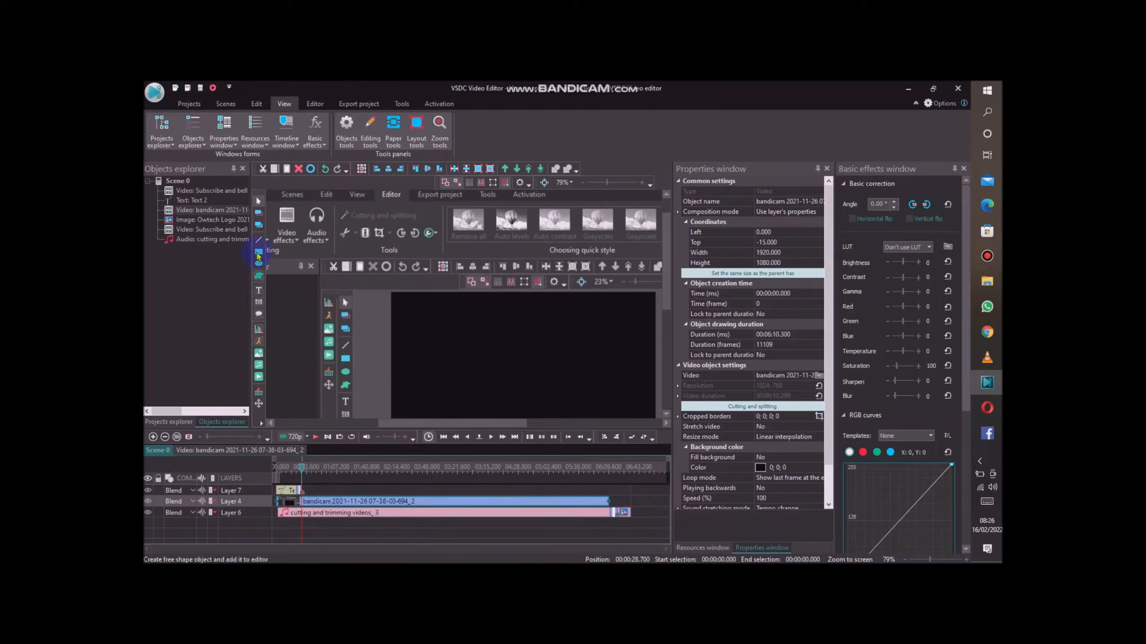
{"action": "left_click", "coordinate": [324, 149]}
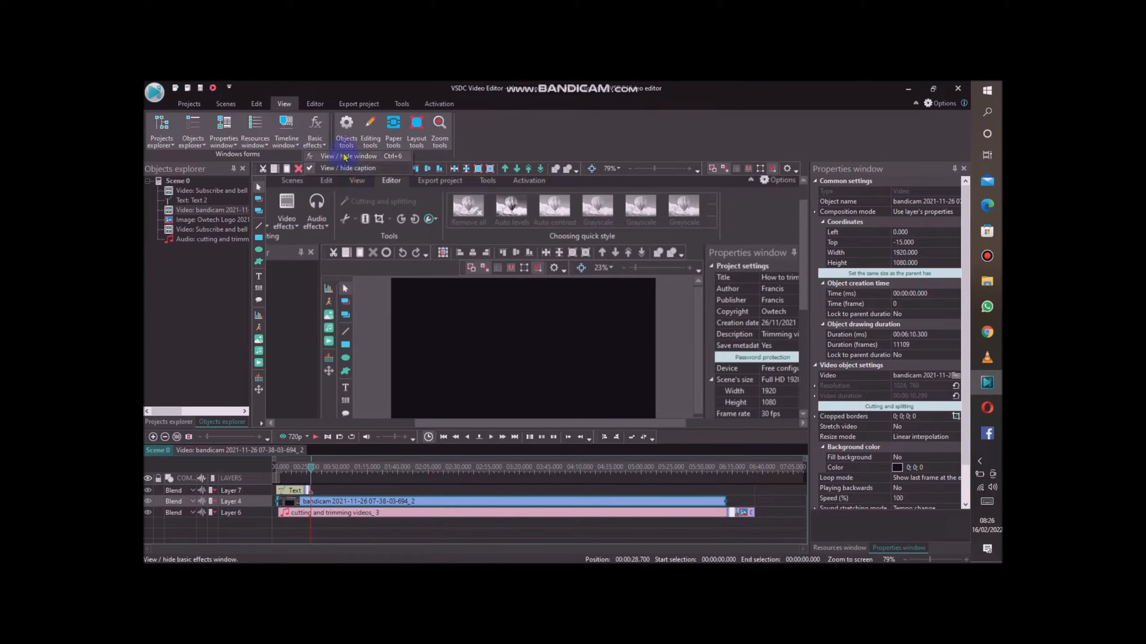
{"action": "left_click", "coordinate": [344, 157]}
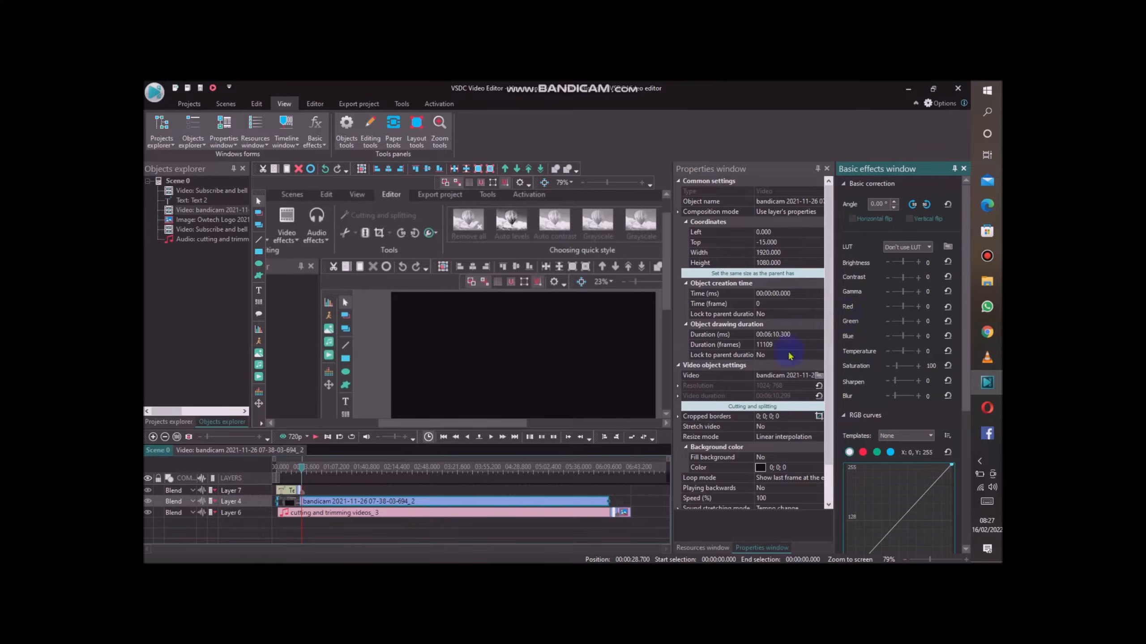
Apply a Blur of 25 to the whole bandicam video clip on Layer 4.
{"action": "left_click_drag", "start_coordinate": [302, 467], "coordinate": [357, 468]}
{"action": "left_click", "coordinate": [417, 502]}
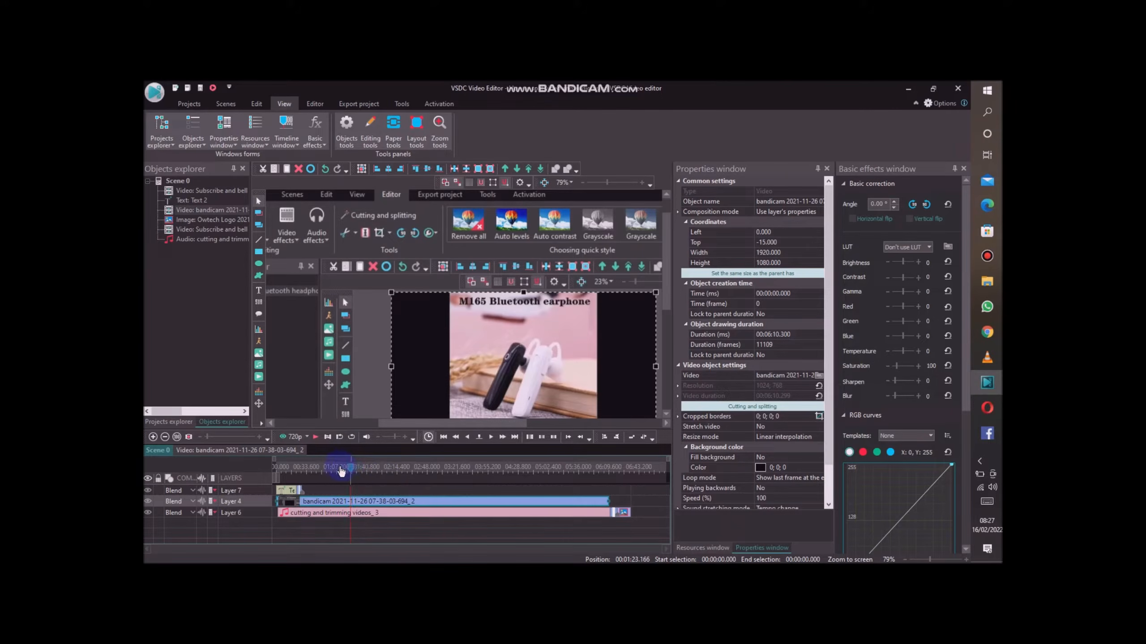
{"action": "left_click_drag", "start_coordinate": [341, 472], "coordinate": [370, 468]}
{"action": "left_click", "coordinate": [481, 504]}
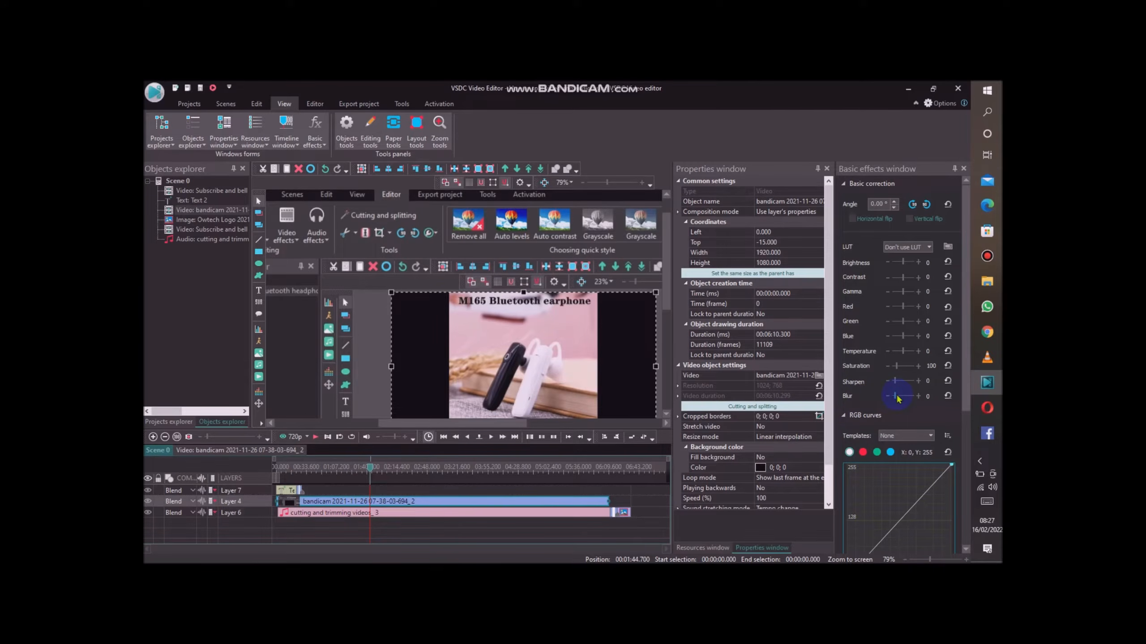
{"action": "mouse_move", "coordinate": [897, 397]}
{"action": "left_mouse_down"}
{"action": "mouse_move", "coordinate": [913, 399]}
{"action": "mouse_move", "coordinate": [898, 400]}
{"action": "left_mouse_up"}
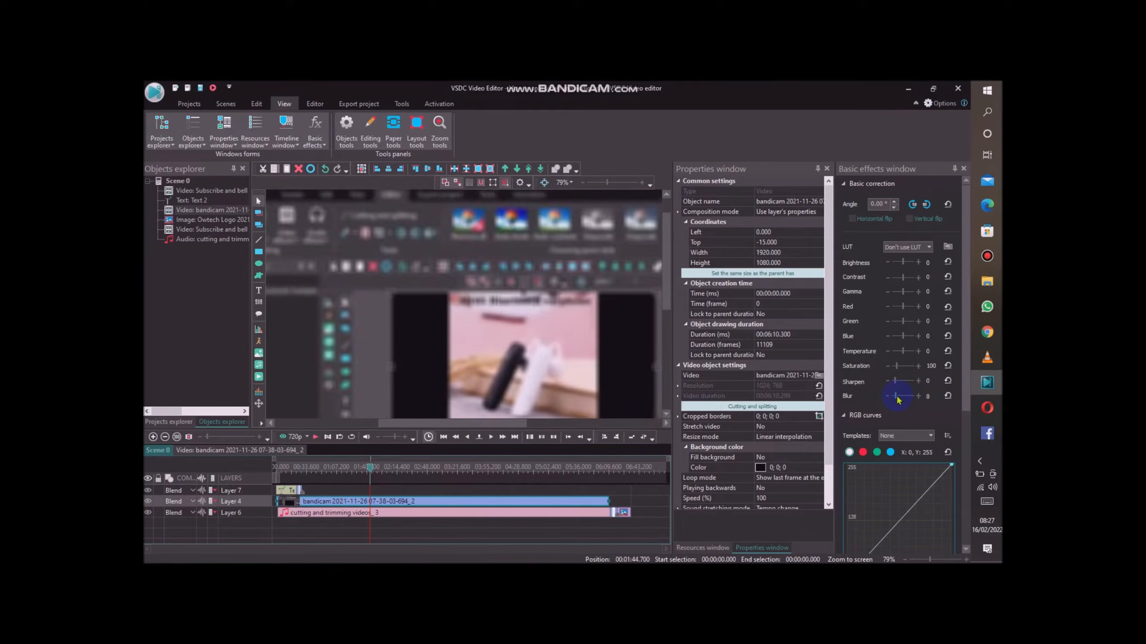
{"action": "left_click_drag", "start_coordinate": [898, 399], "coordinate": [899, 400]}
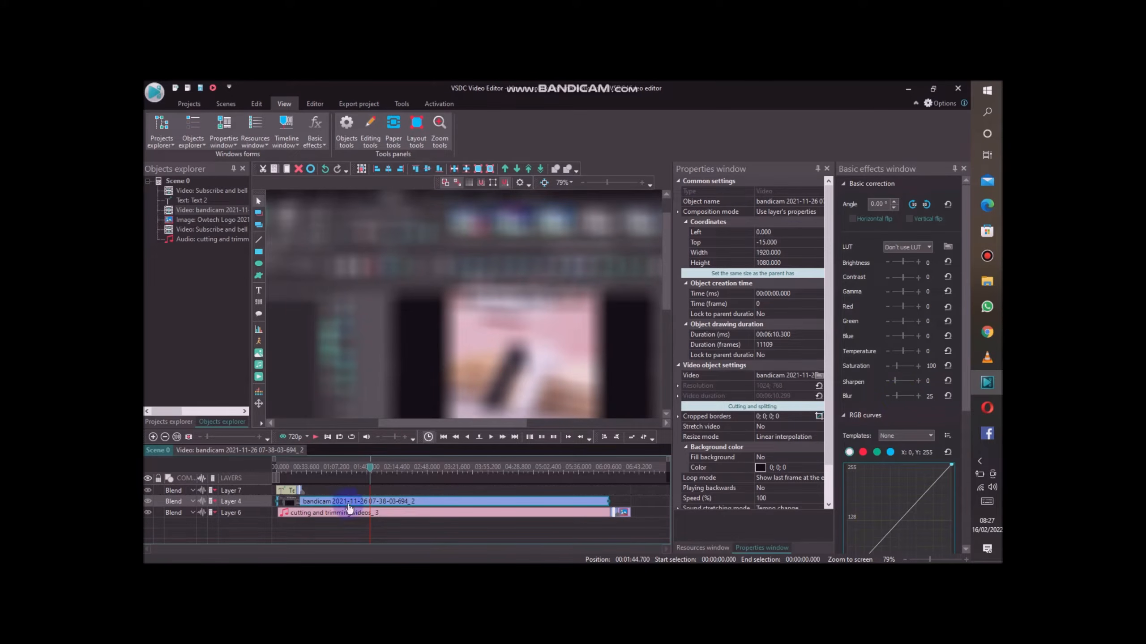
Preview the blurred clip at several points along the timeline and undo the blur.
{"action": "left_click", "coordinate": [371, 469]}
{"action": "left_click_drag", "start_coordinate": [373, 472], "coordinate": [577, 475]}
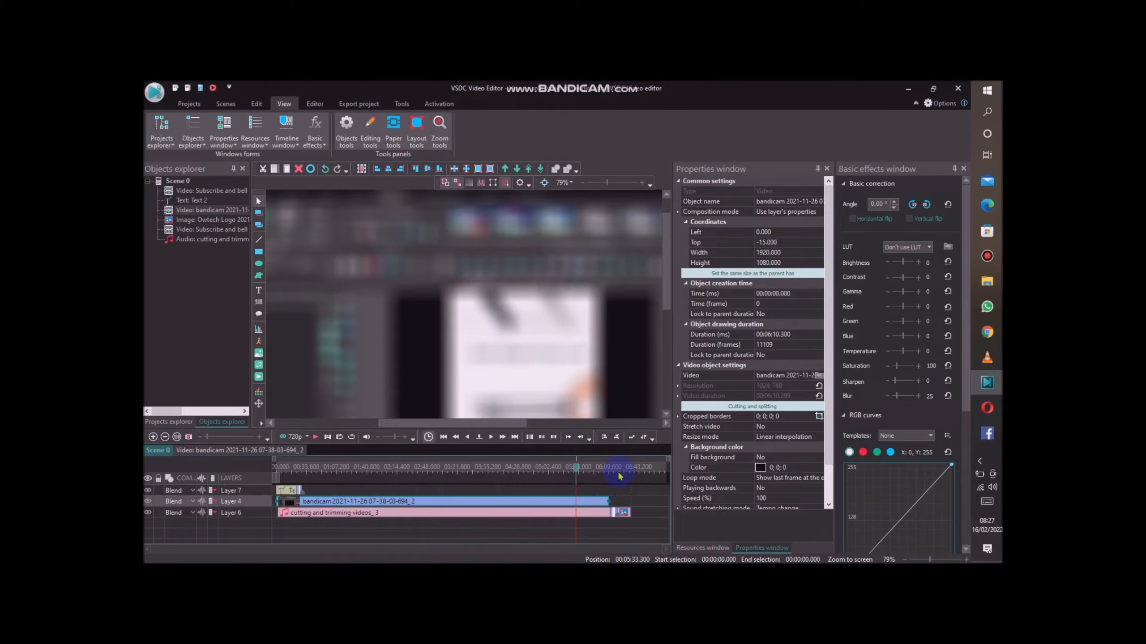
{"action": "left_click", "coordinate": [397, 469]}
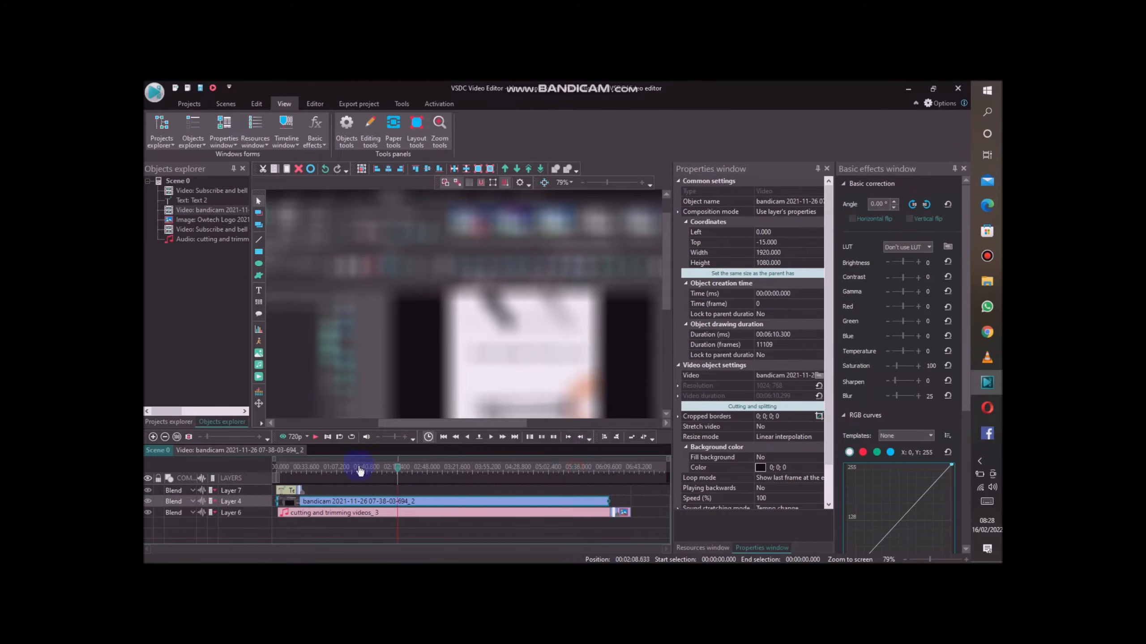
{"action": "left_click", "coordinate": [334, 469]}
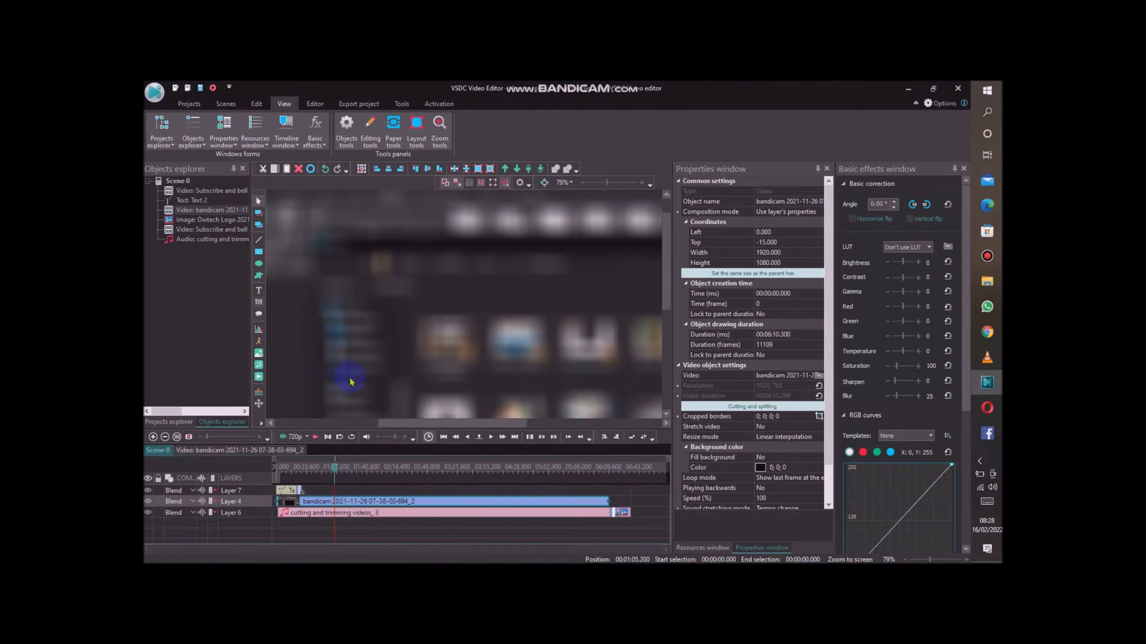
{"action": "left_click", "coordinate": [326, 169]}
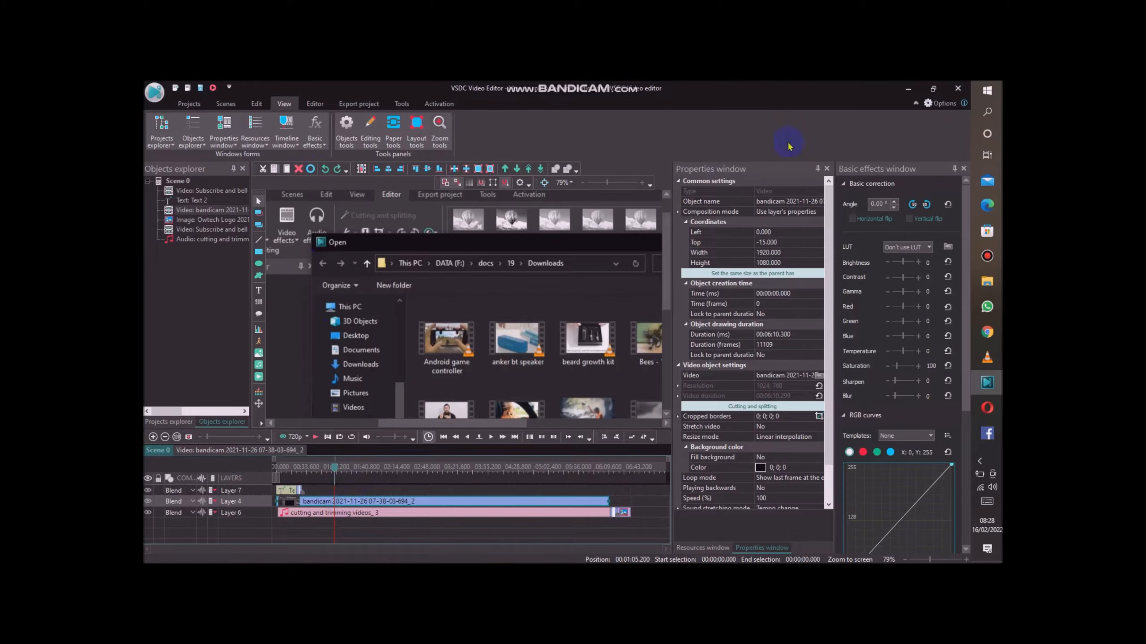
Split the bandicam video with markers at 00:01:05.200 and 00:01:12.301, removing the source object.
{"action": "left_click", "coordinate": [727, 407]}
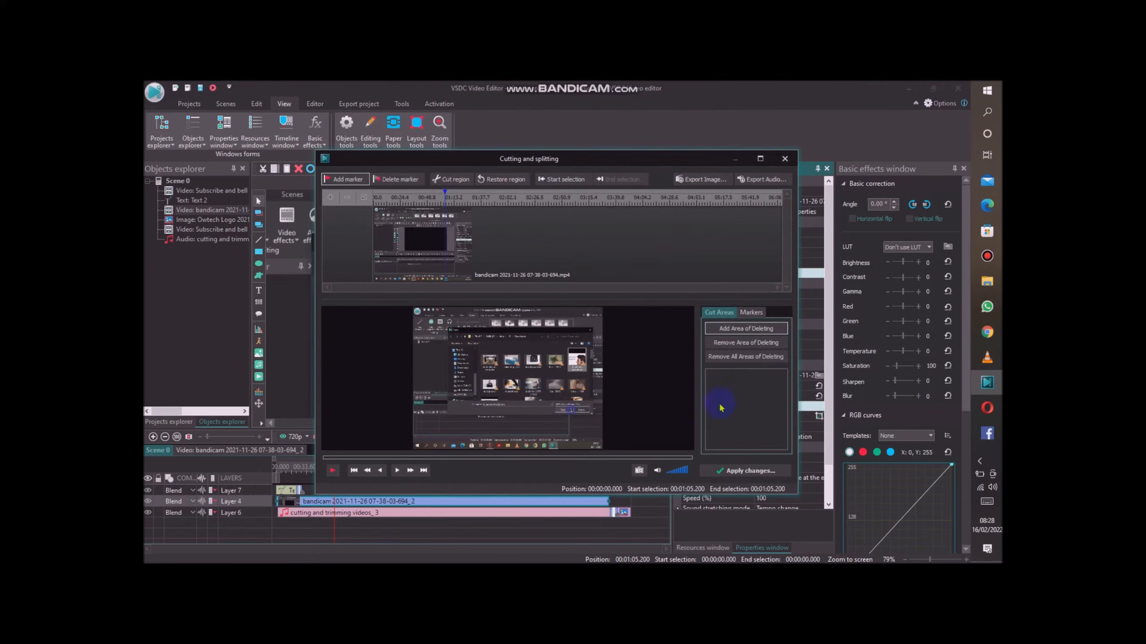
{"action": "left_click", "coordinate": [751, 312]}
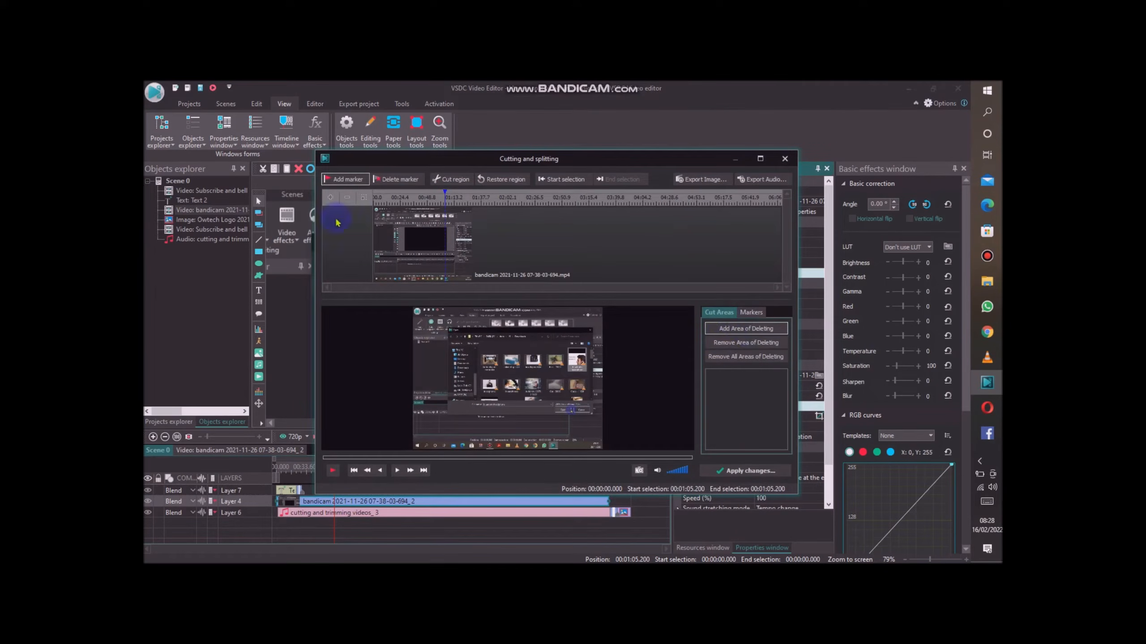
{"action": "left_click", "coordinate": [348, 180]}
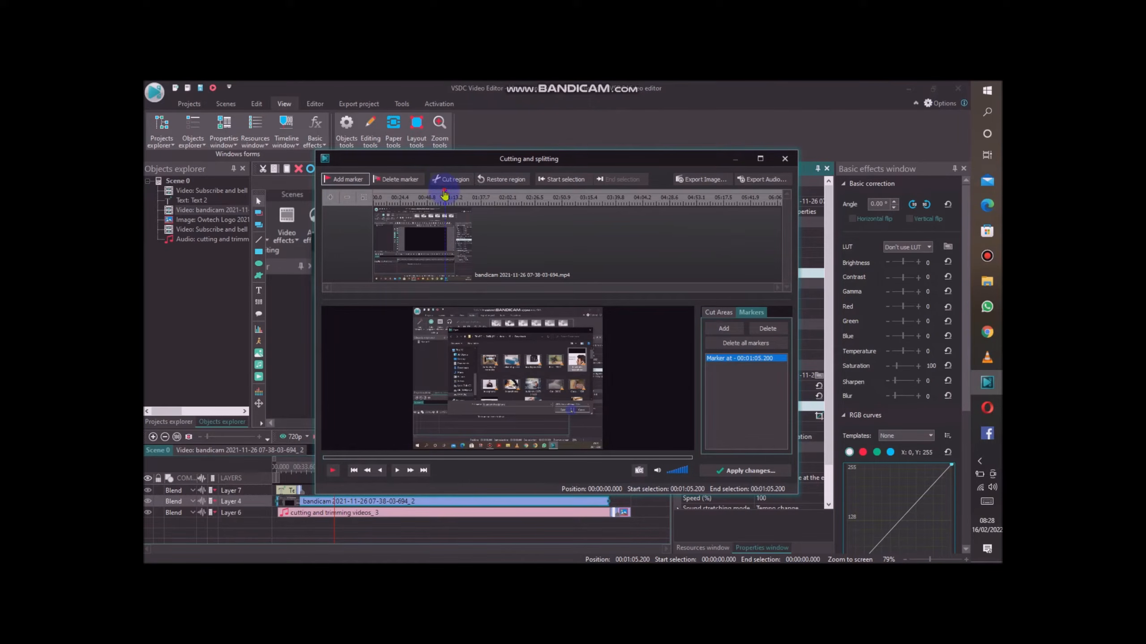
{"action": "left_click_drag", "start_coordinate": [444, 195], "coordinate": [454, 195]}
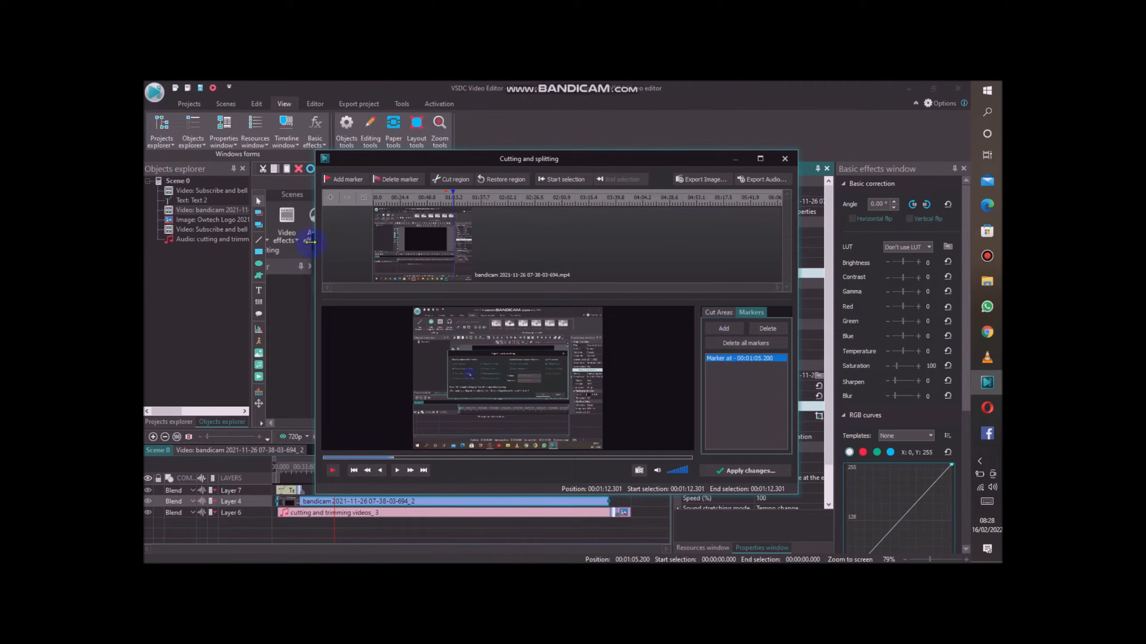
{"action": "left_click", "coordinate": [354, 174]}
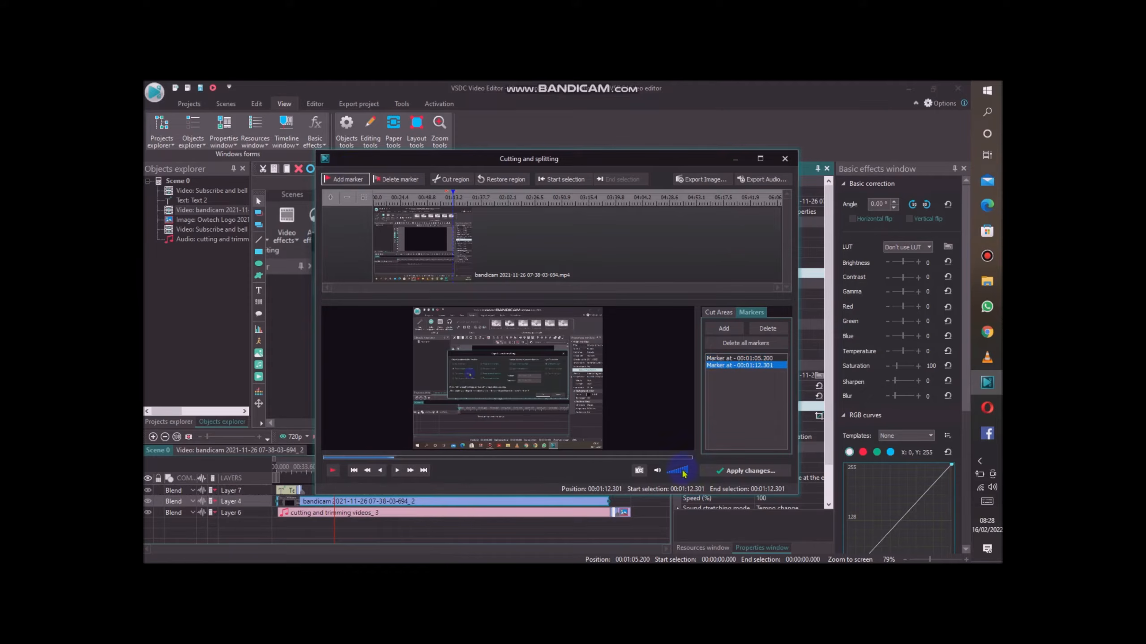
{"action": "left_click", "coordinate": [745, 471]}
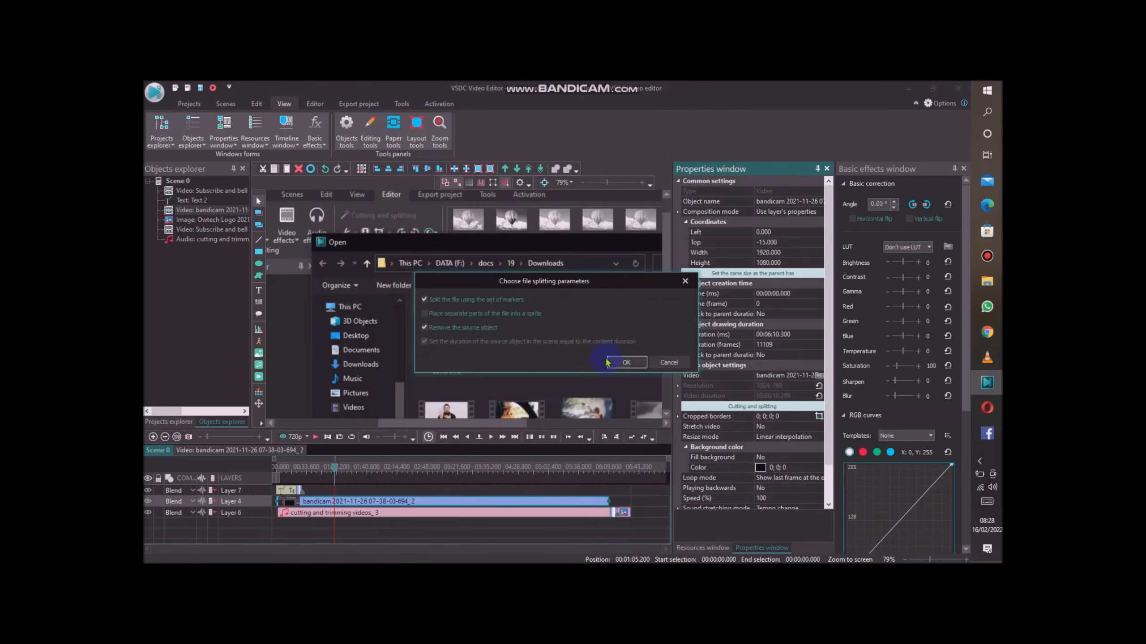
{"action": "left_click", "coordinate": [622, 363]}
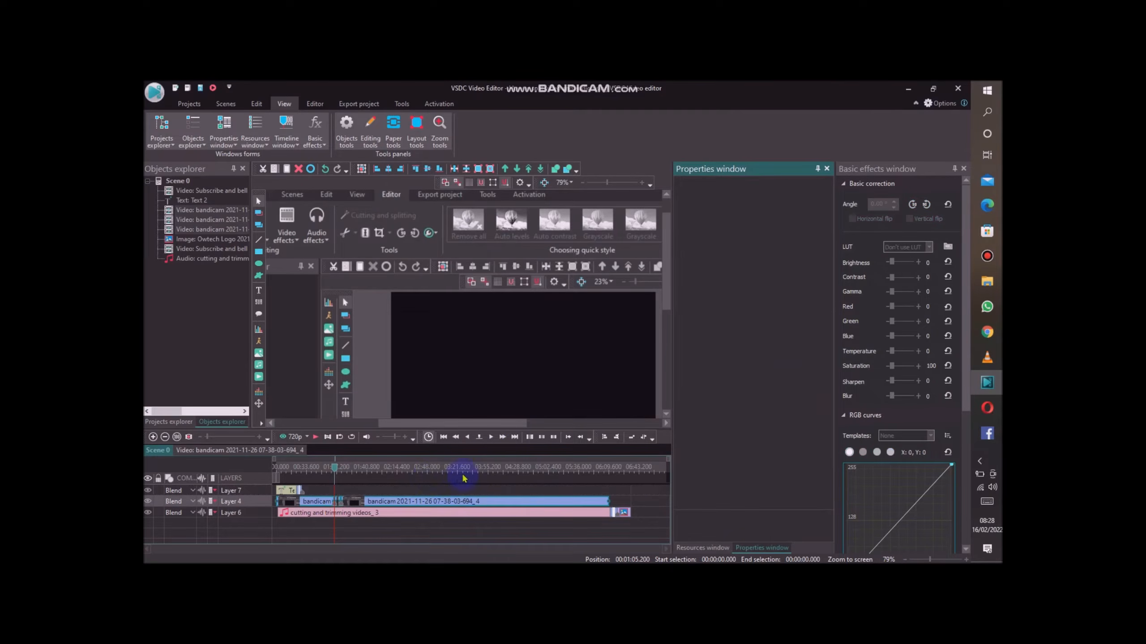
Delete the short middle segment of the split video and shift the last segment to start at 00:01:05.200, closing the gap.
{"action": "left_click", "coordinate": [370, 501]}
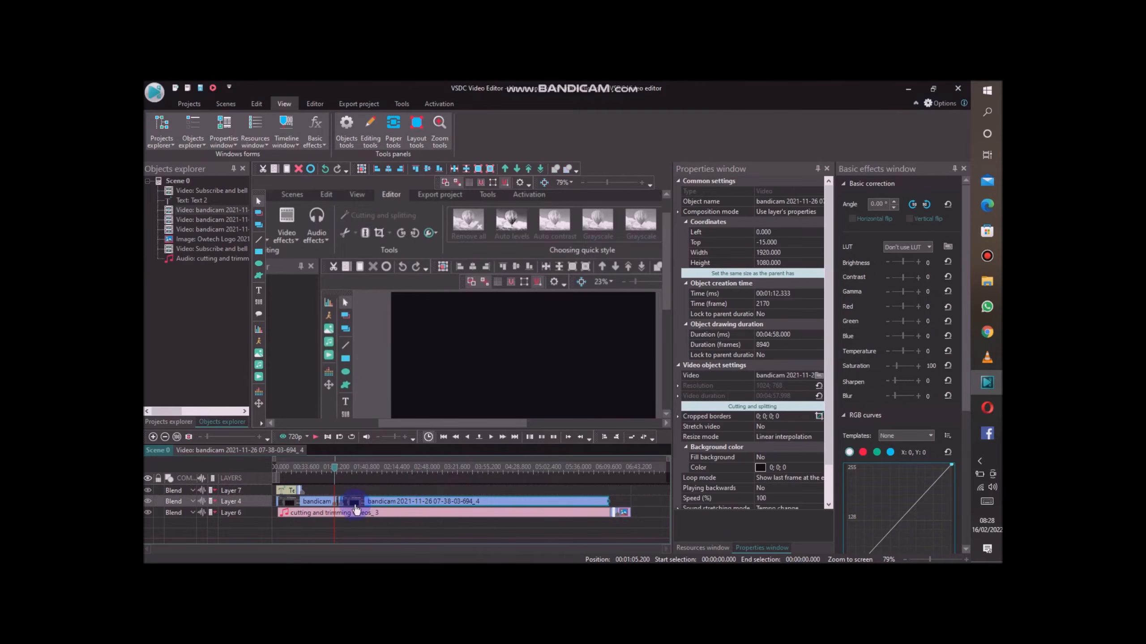
{"action": "left_click", "coordinate": [420, 540]}
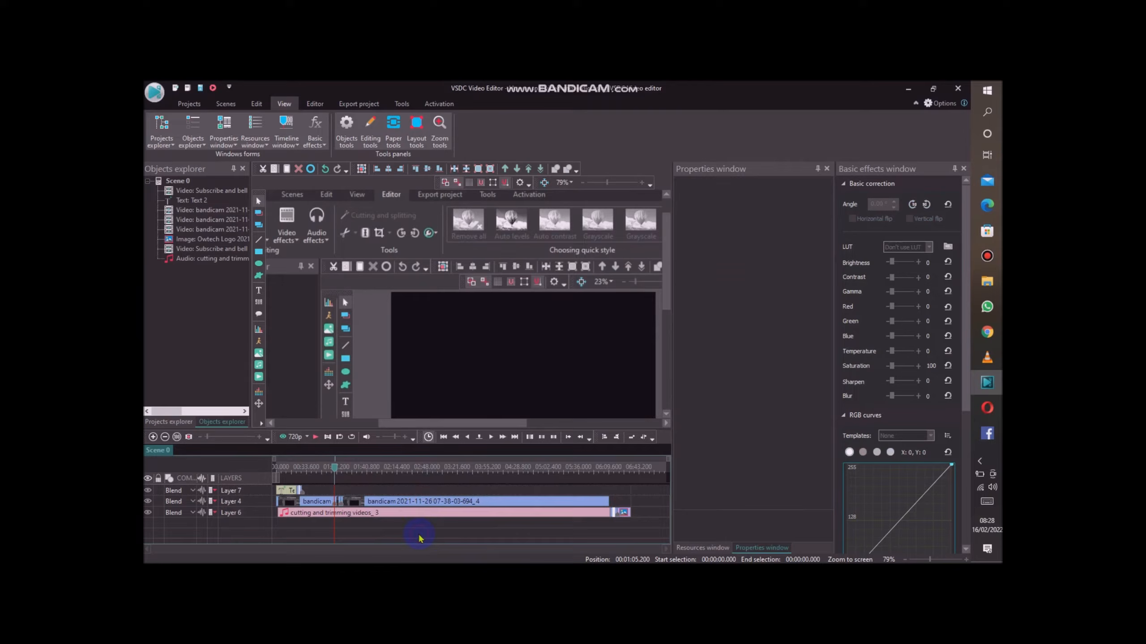
{"action": "left_click", "coordinate": [355, 502]}
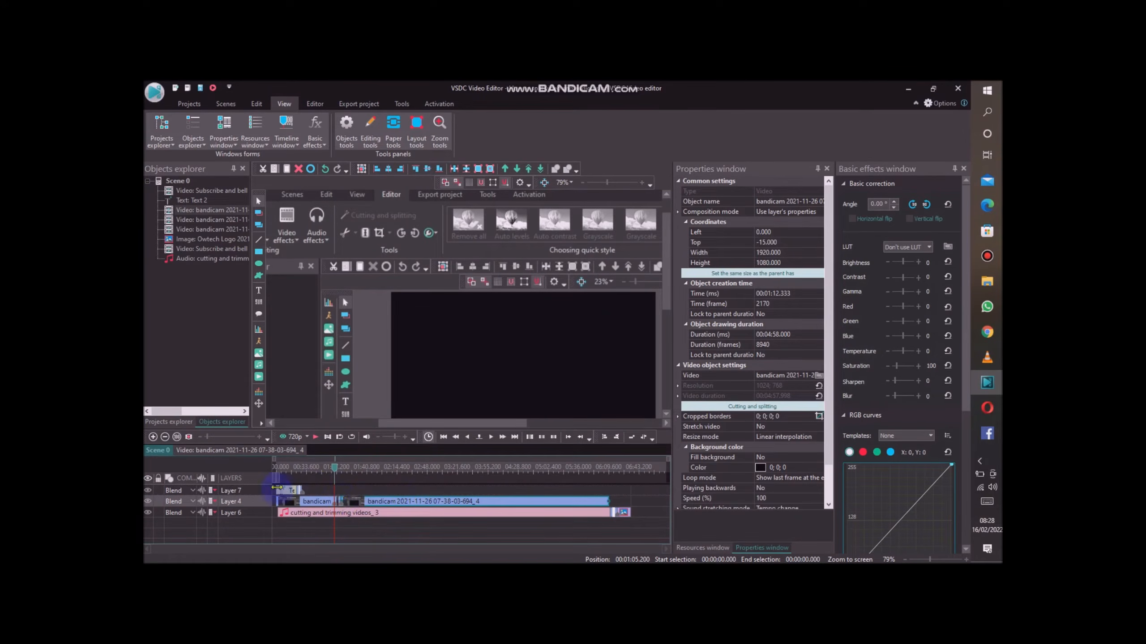
{"action": "left_click_drag", "start_coordinate": [335, 470], "coordinate": [312, 468]}
{"action": "left_click", "coordinate": [324, 502]}
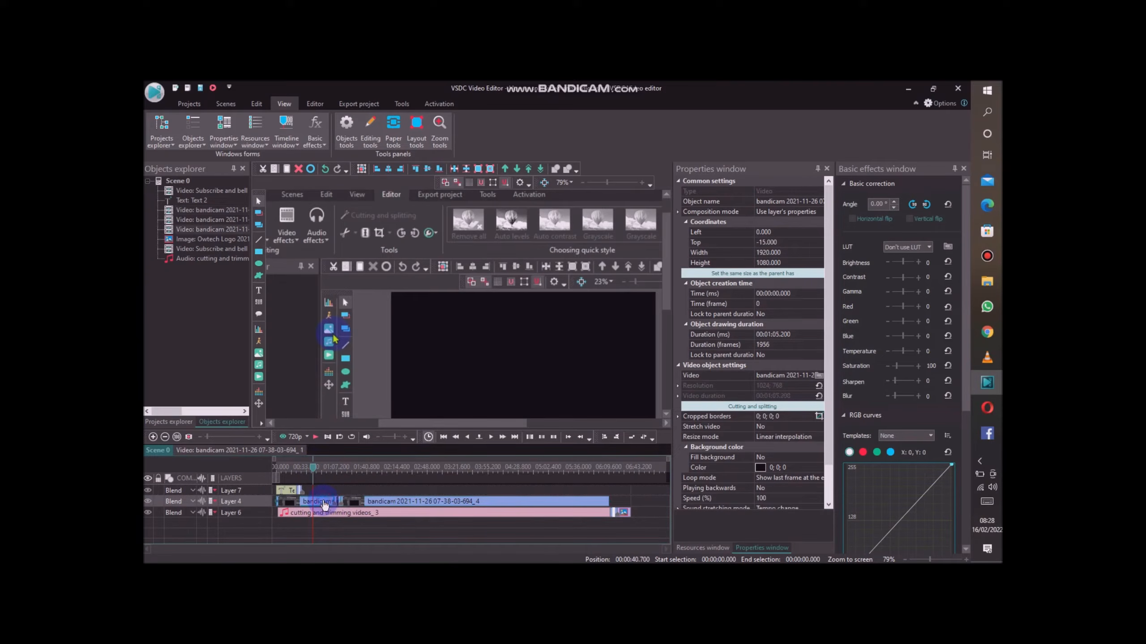
{"action": "left_click", "coordinate": [339, 503]}
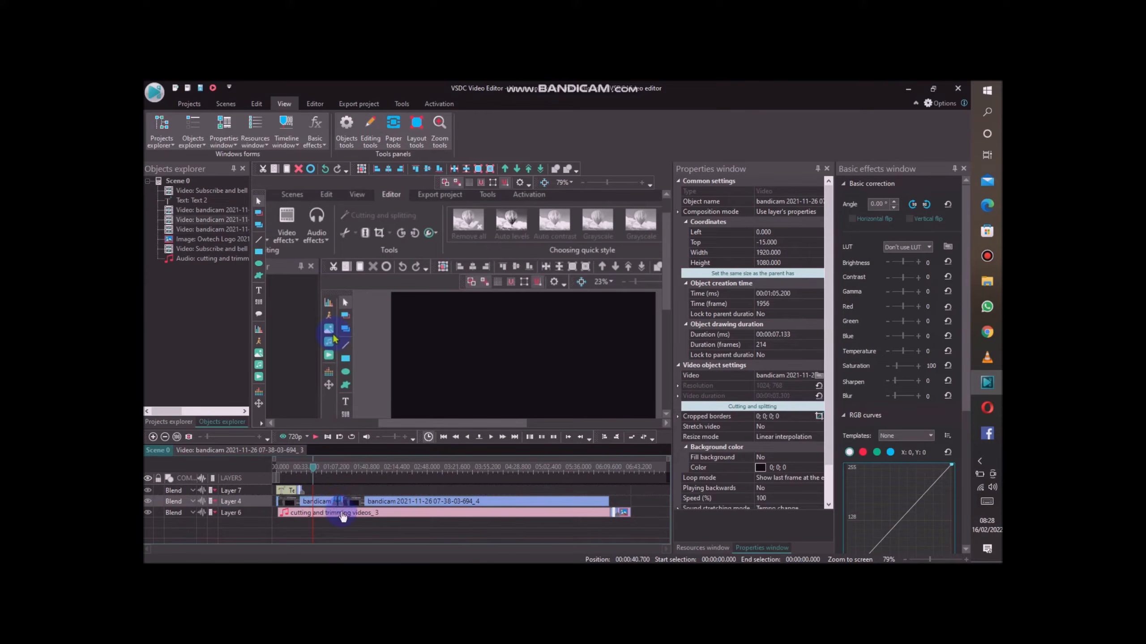
{"action": "left_click", "coordinate": [358, 522]}
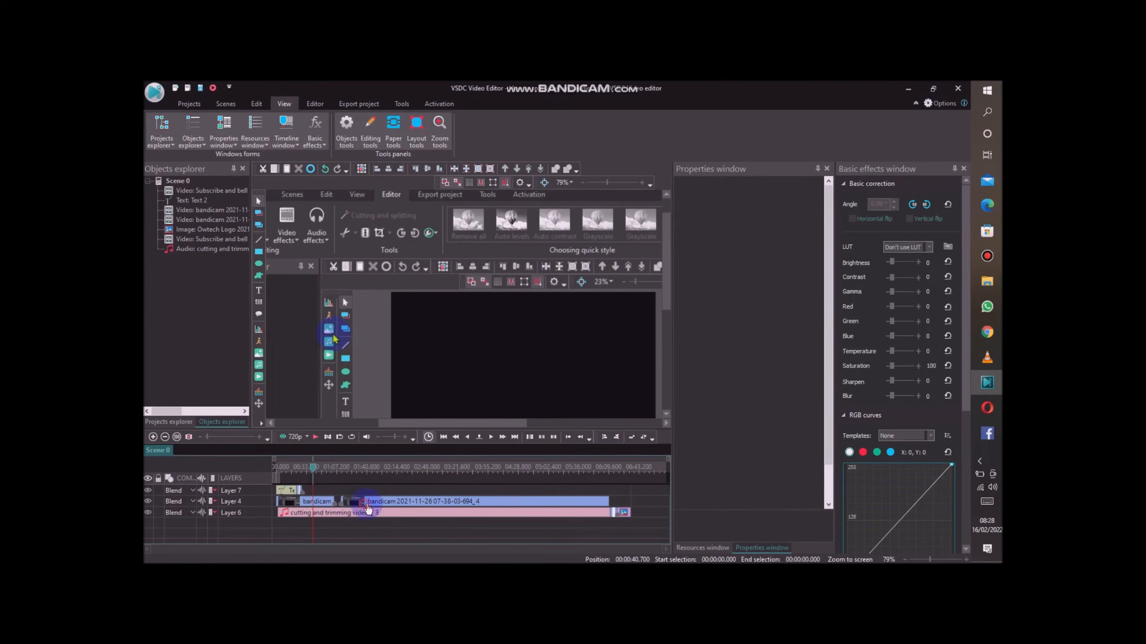
{"action": "left_click_drag", "start_coordinate": [368, 508], "coordinate": [348, 507]}
Set the Blur of the first video segment to 68 and preview it against the second segment.
{"action": "left_click", "coordinate": [319, 468]}
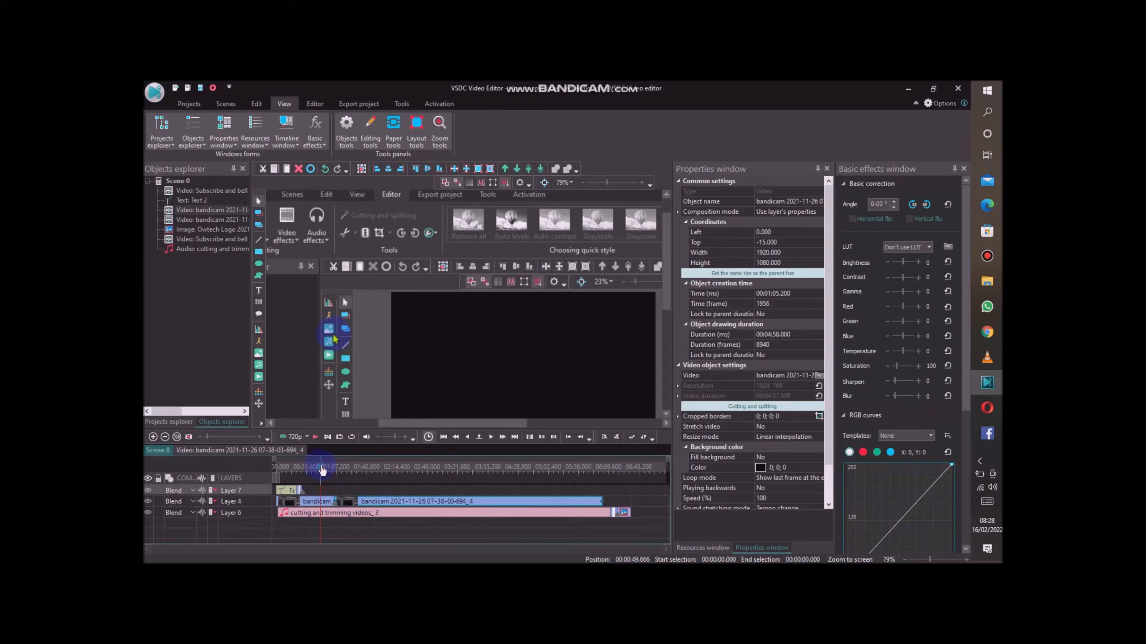
{"action": "left_click", "coordinate": [311, 504]}
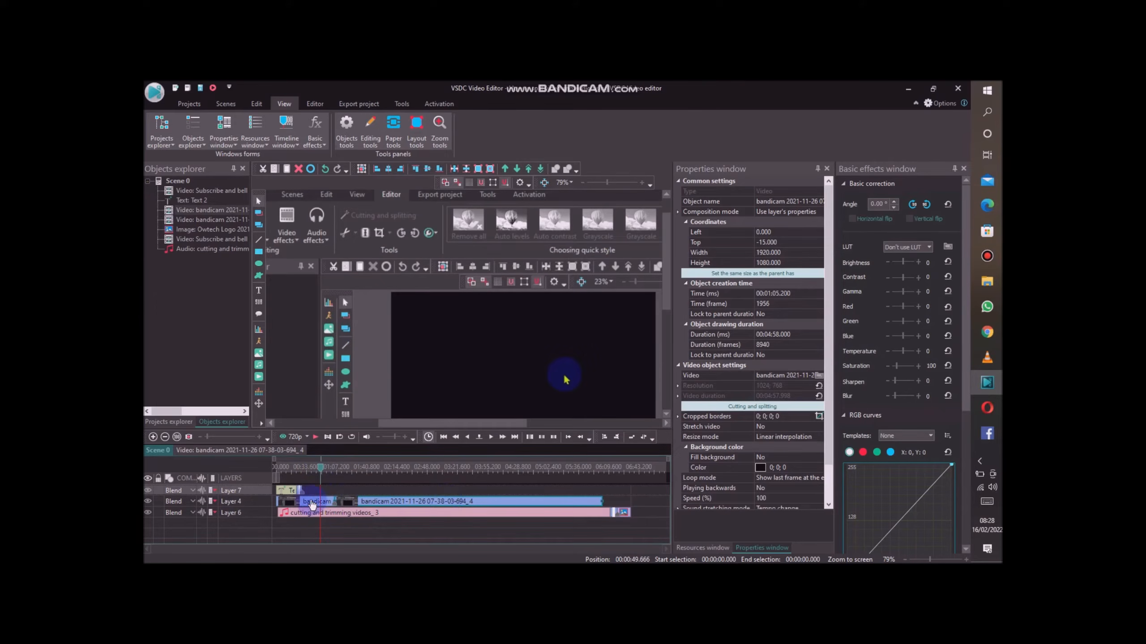
{"action": "left_click_drag", "start_coordinate": [319, 470], "coordinate": [296, 470]}
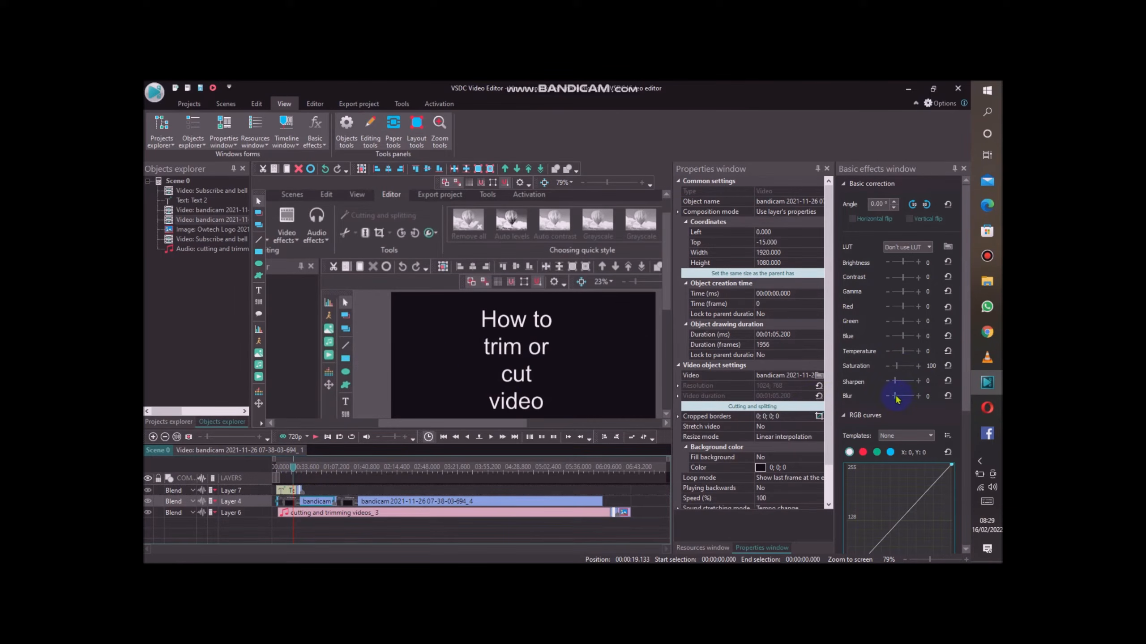
{"action": "left_click_drag", "start_coordinate": [897, 399], "coordinate": [900, 400]}
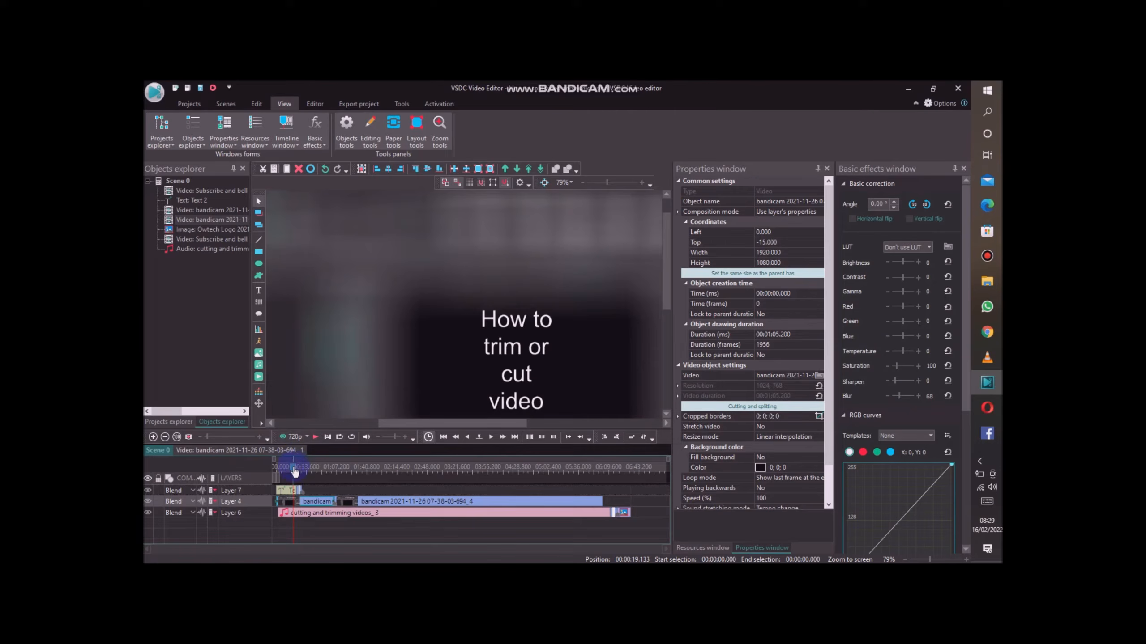
{"action": "left_click_drag", "start_coordinate": [296, 471], "coordinate": [382, 470]}
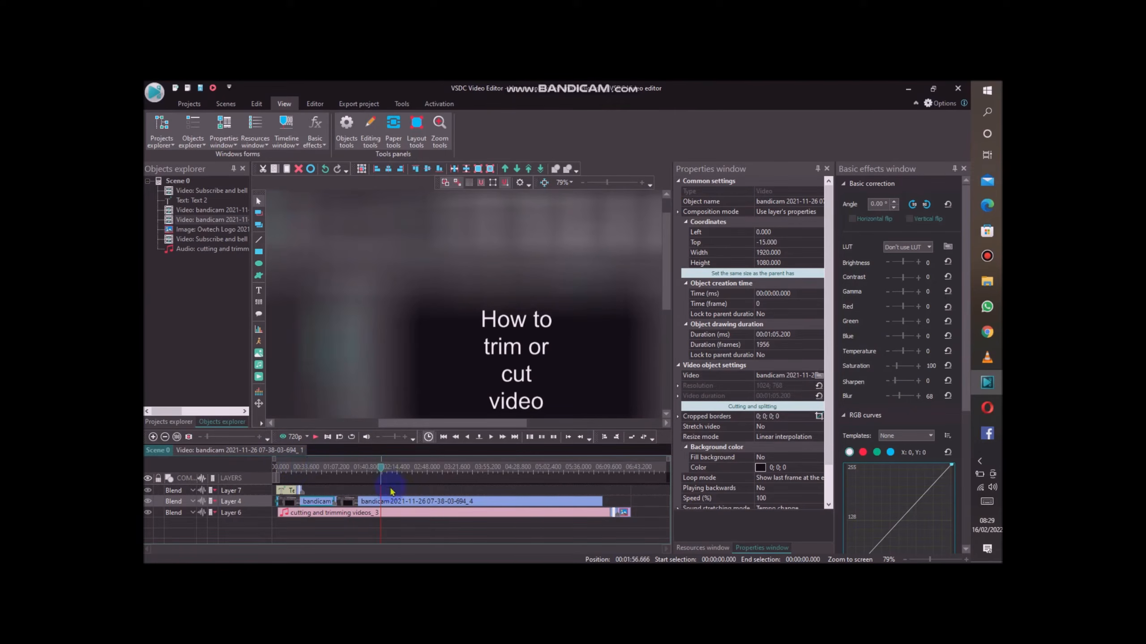
{"action": "left_click", "coordinate": [402, 499]}
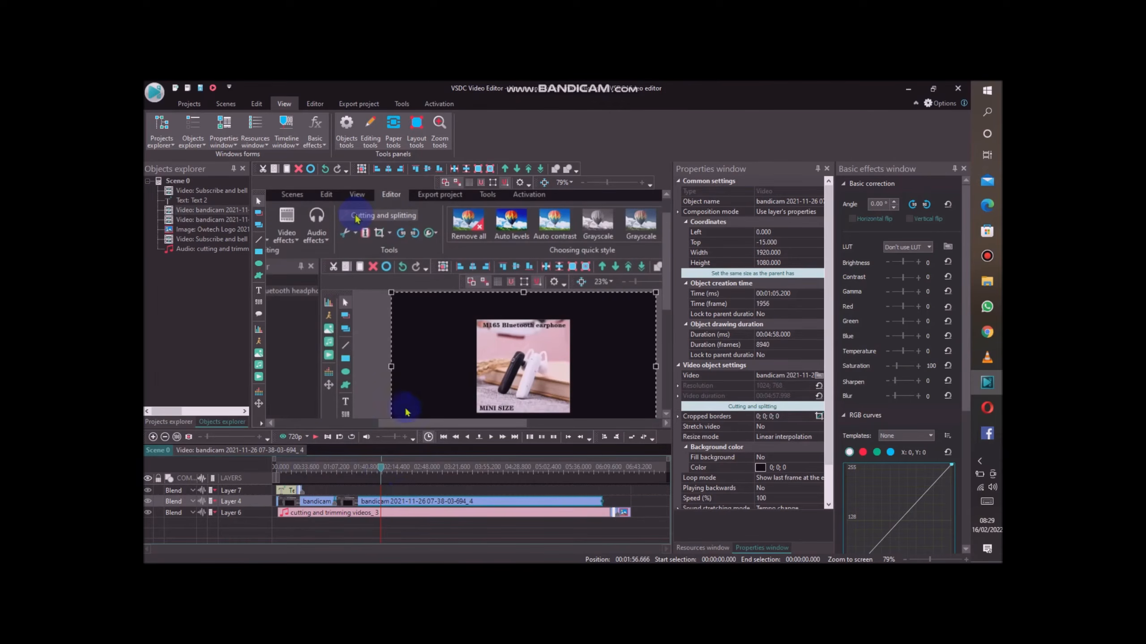
Reset the Blur of the first video segment to 0.
{"action": "left_click_drag", "start_coordinate": [381, 470], "coordinate": [308, 469]}
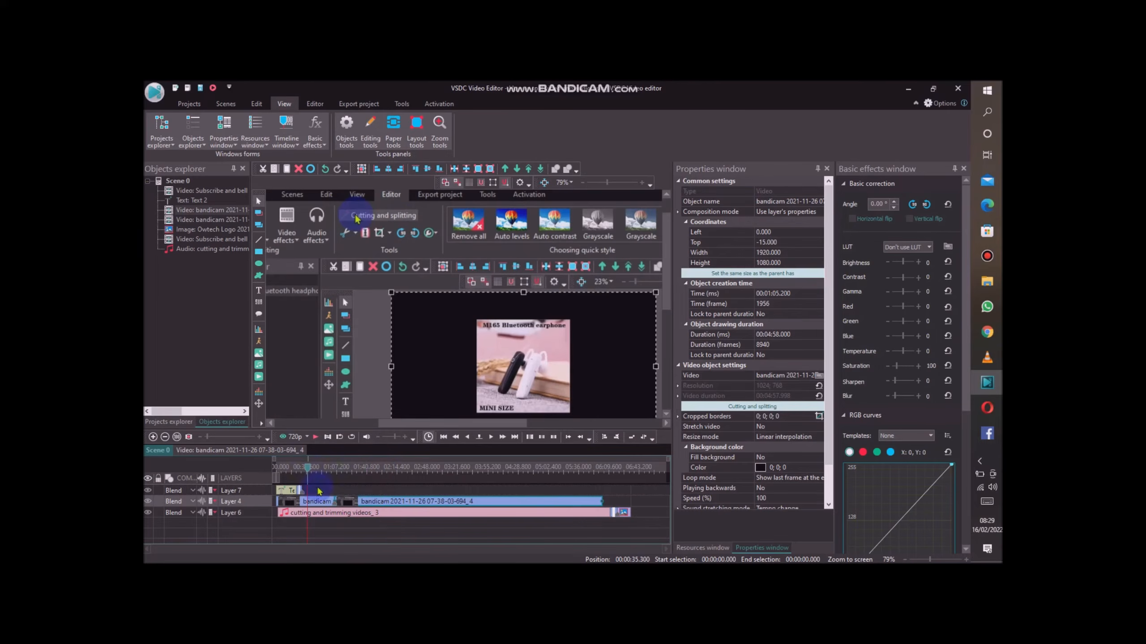
{"action": "left_click", "coordinate": [319, 501]}
{"action": "left_click_drag", "start_coordinate": [307, 469], "coordinate": [314, 471]}
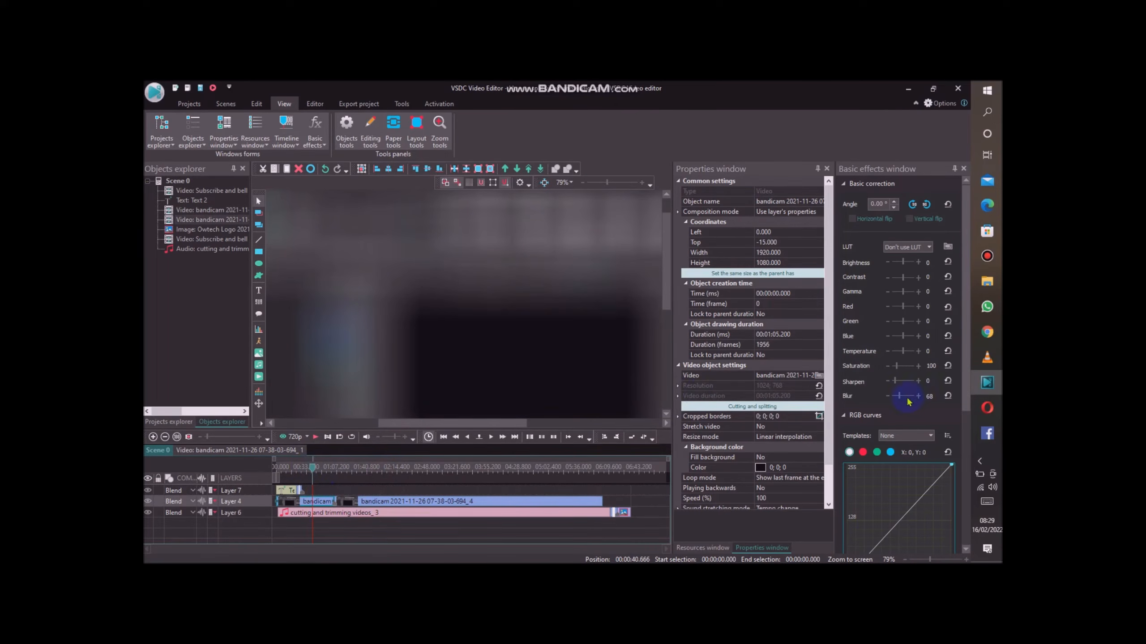
{"action": "left_click_drag", "start_coordinate": [898, 397], "coordinate": [884, 396]}
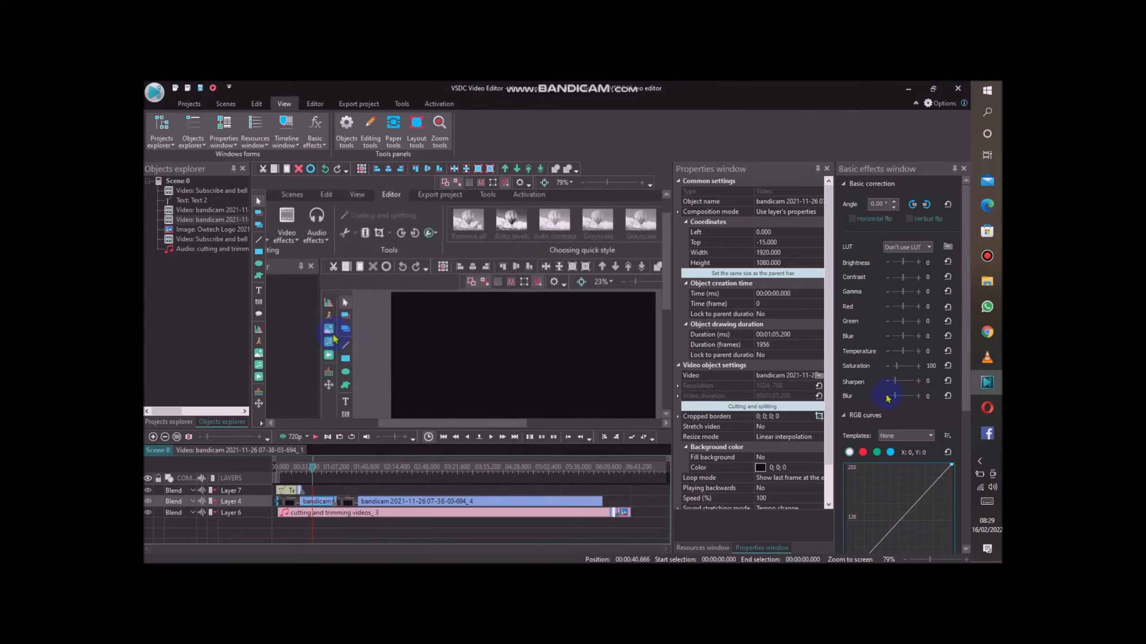
Set the Blur of the second, longer video segment to 8 and compare its preview with the first segment.
{"action": "left_click", "coordinate": [318, 472]}
{"action": "left_click_drag", "start_coordinate": [317, 471], "coordinate": [414, 496]}
{"action": "left_click", "coordinate": [414, 498]}
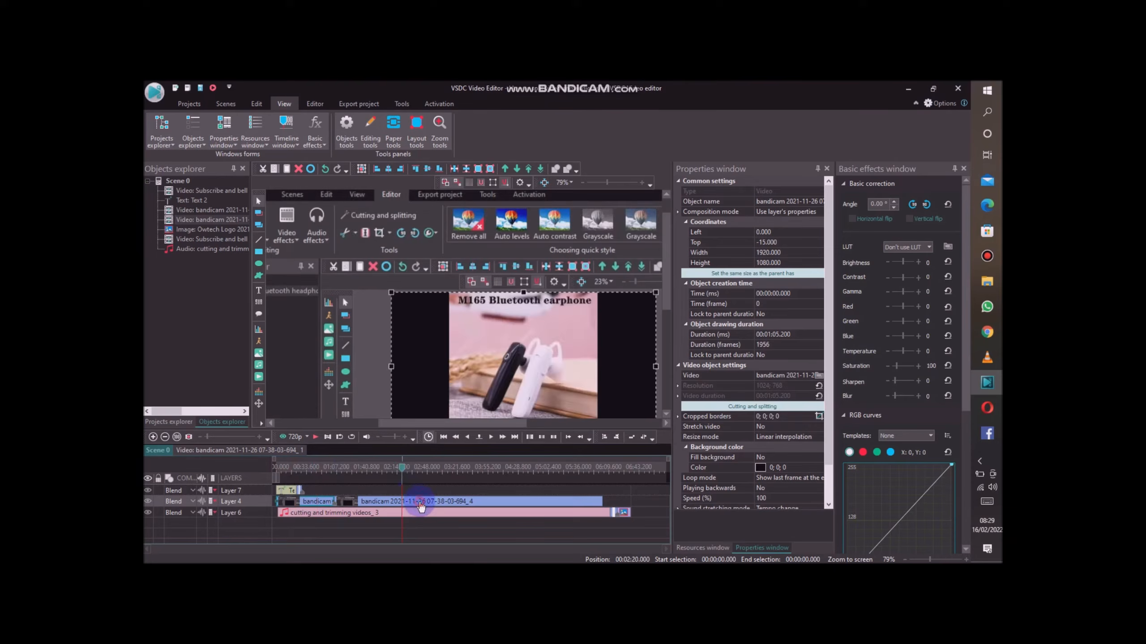
{"action": "mouse_move", "coordinate": [894, 397]}
{"action": "left_mouse_down"}
{"action": "mouse_move", "coordinate": [906, 397]}
{"action": "mouse_move", "coordinate": [895, 397]}
{"action": "left_mouse_up"}
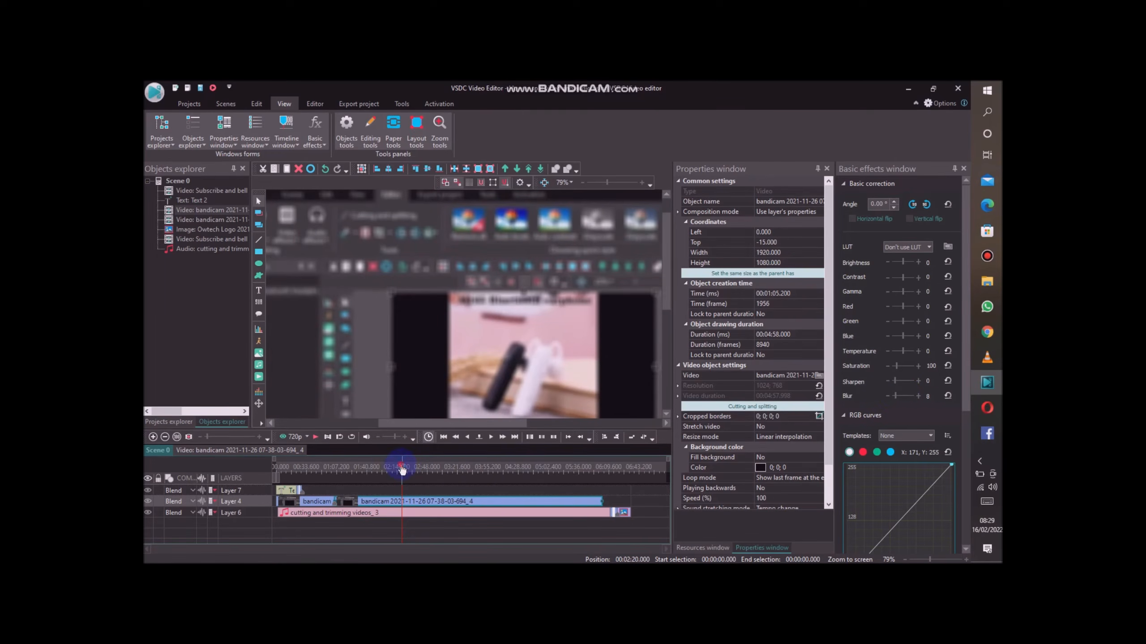
{"action": "left_click_drag", "start_coordinate": [402, 468], "coordinate": [336, 468]}
{"action": "left_click", "coordinate": [301, 468]}
{"action": "left_click", "coordinate": [318, 500]}
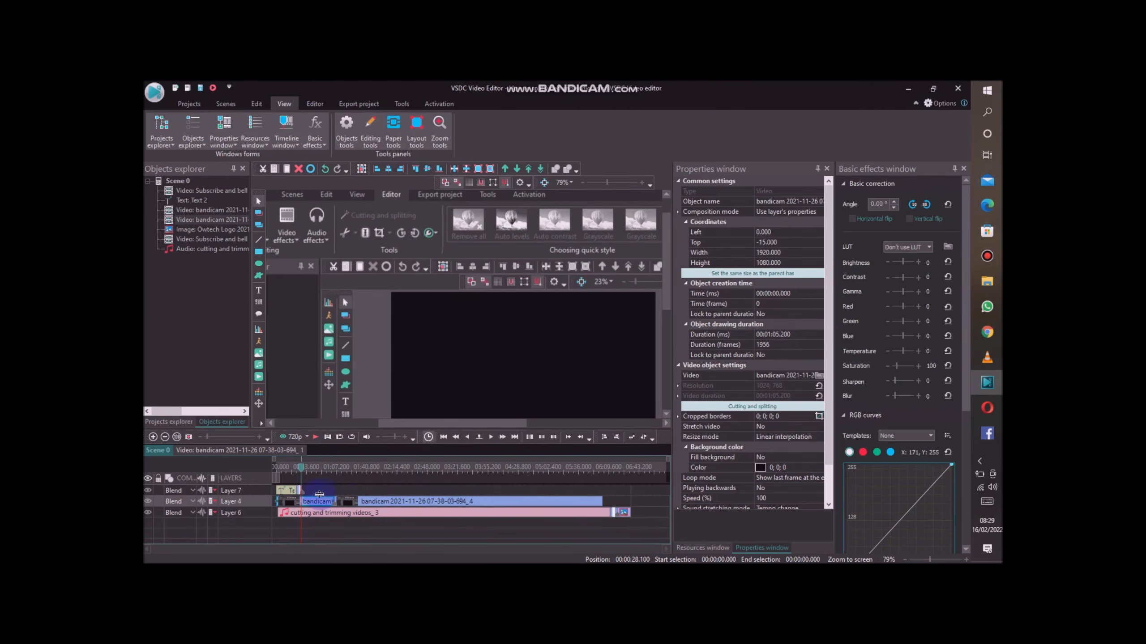
Return the playhead to the start of the timeline and set the title text's Blur to 8.
{"action": "left_click_drag", "start_coordinate": [301, 476], "coordinate": [276, 474]}
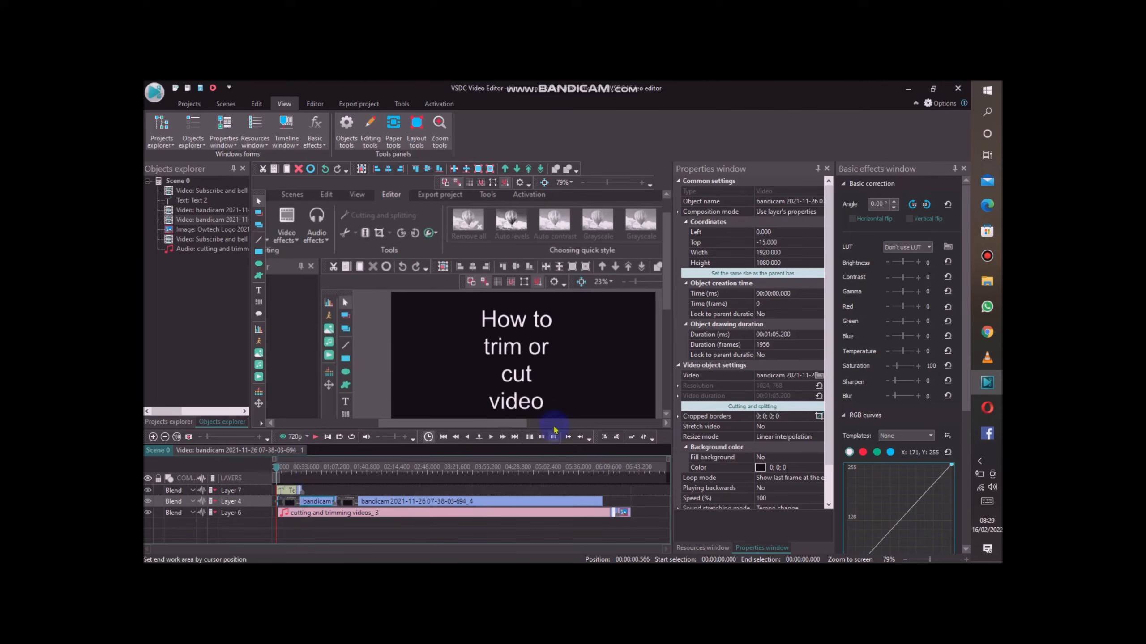
{"action": "left_click", "coordinate": [518, 376]}
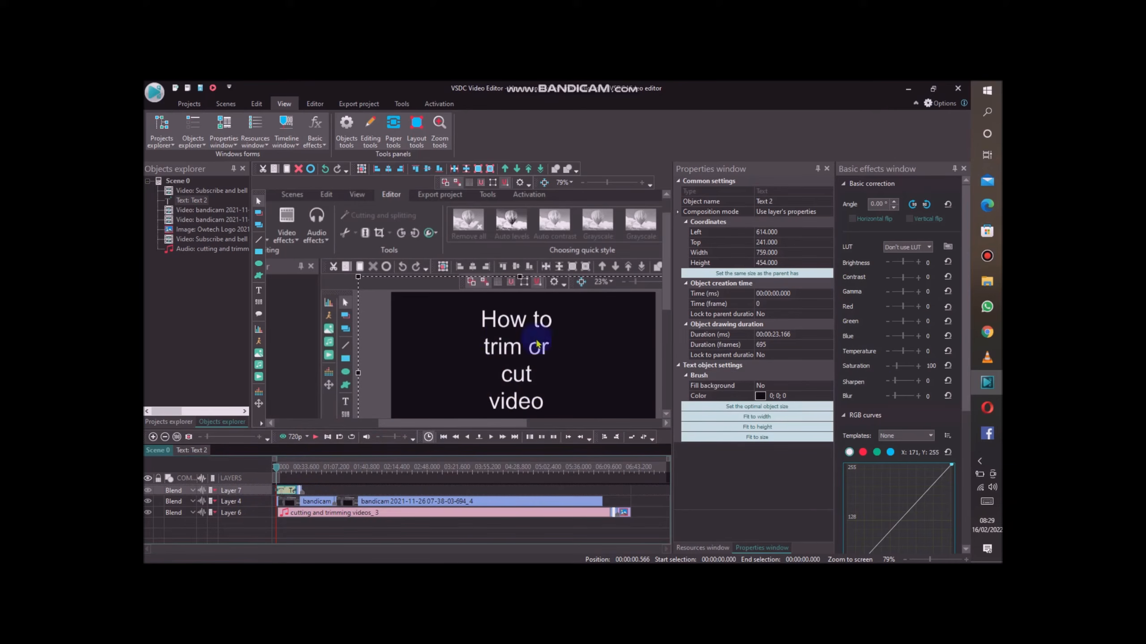
{"action": "left_click_drag", "start_coordinate": [895, 397], "coordinate": [896, 398]}
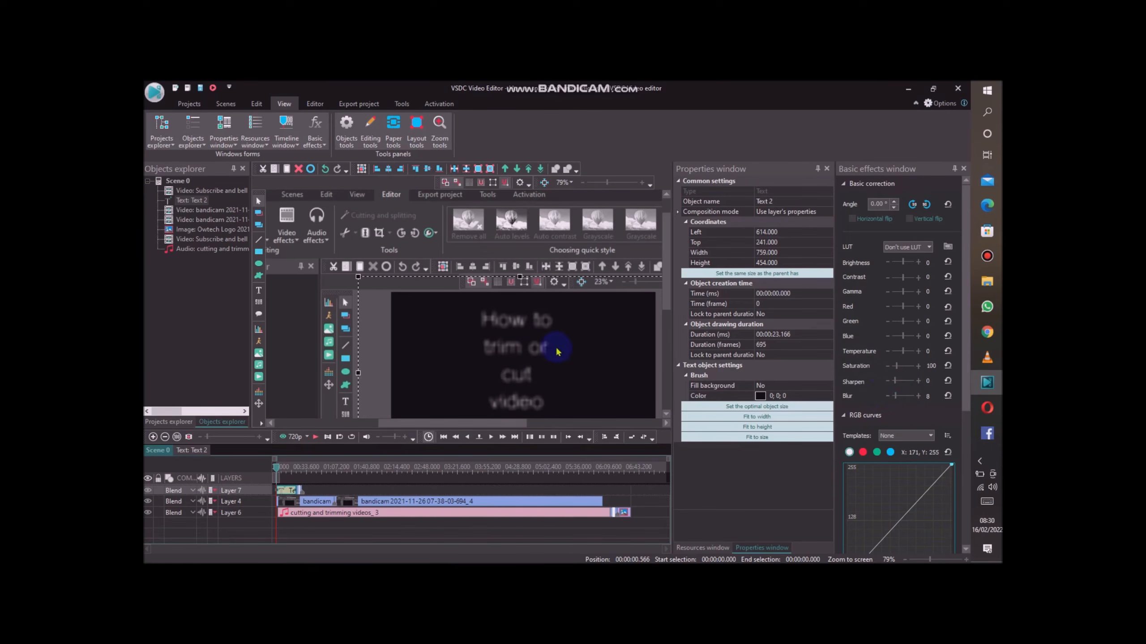